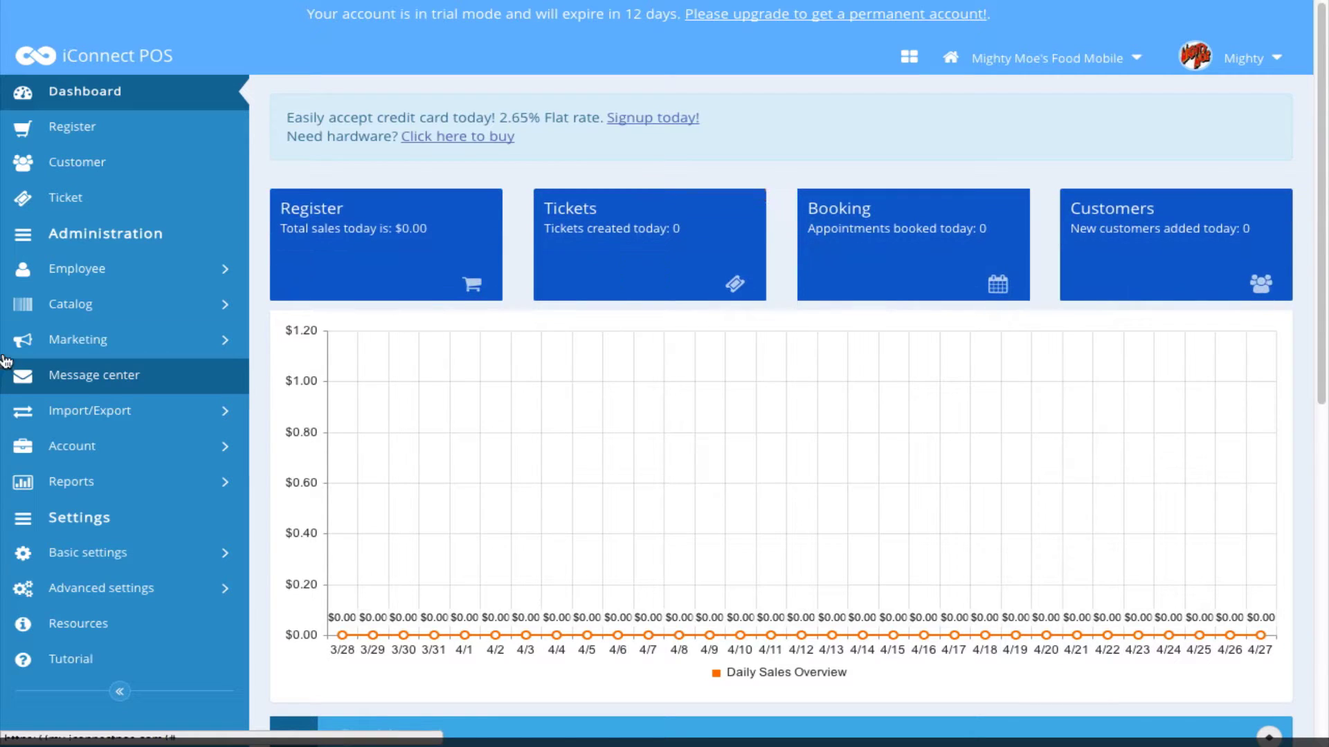
# Go to Catalog > Product attribute to list the six existing attributes
pyautogui.click(78, 311)
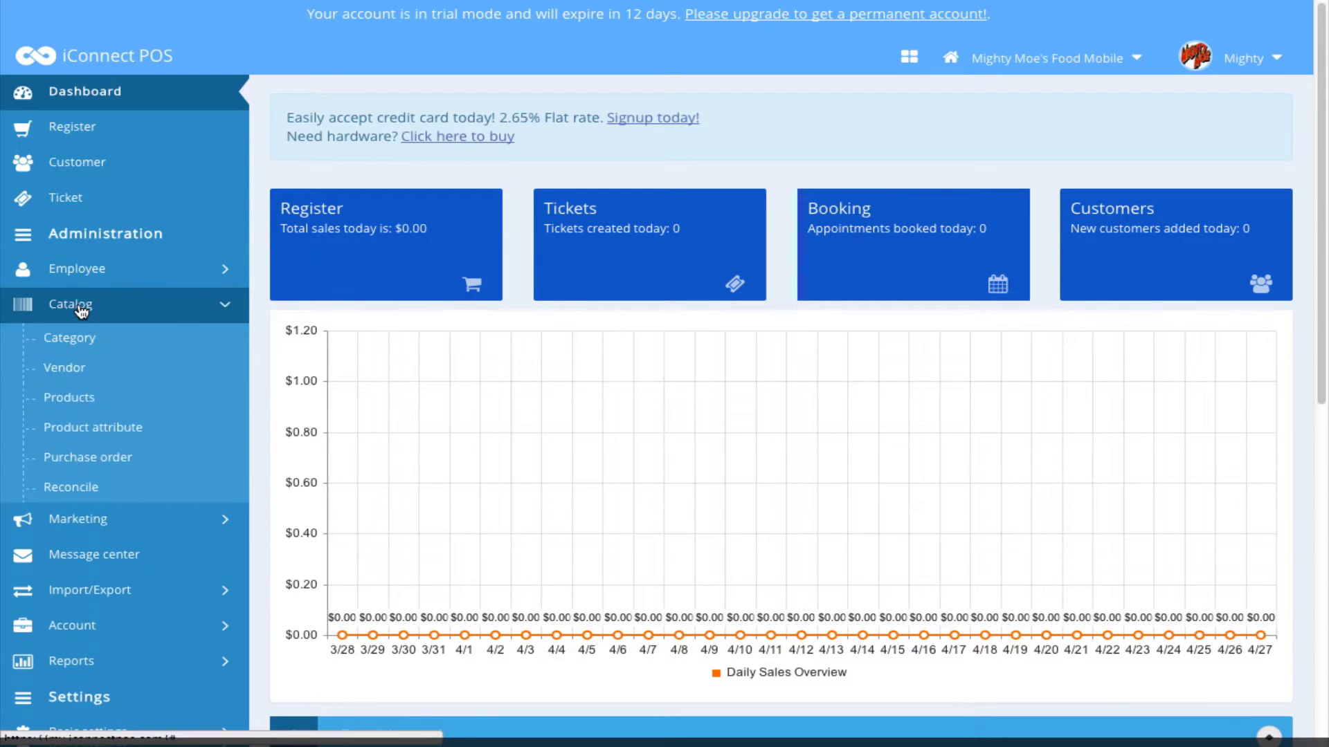
pyautogui.click(94, 429)
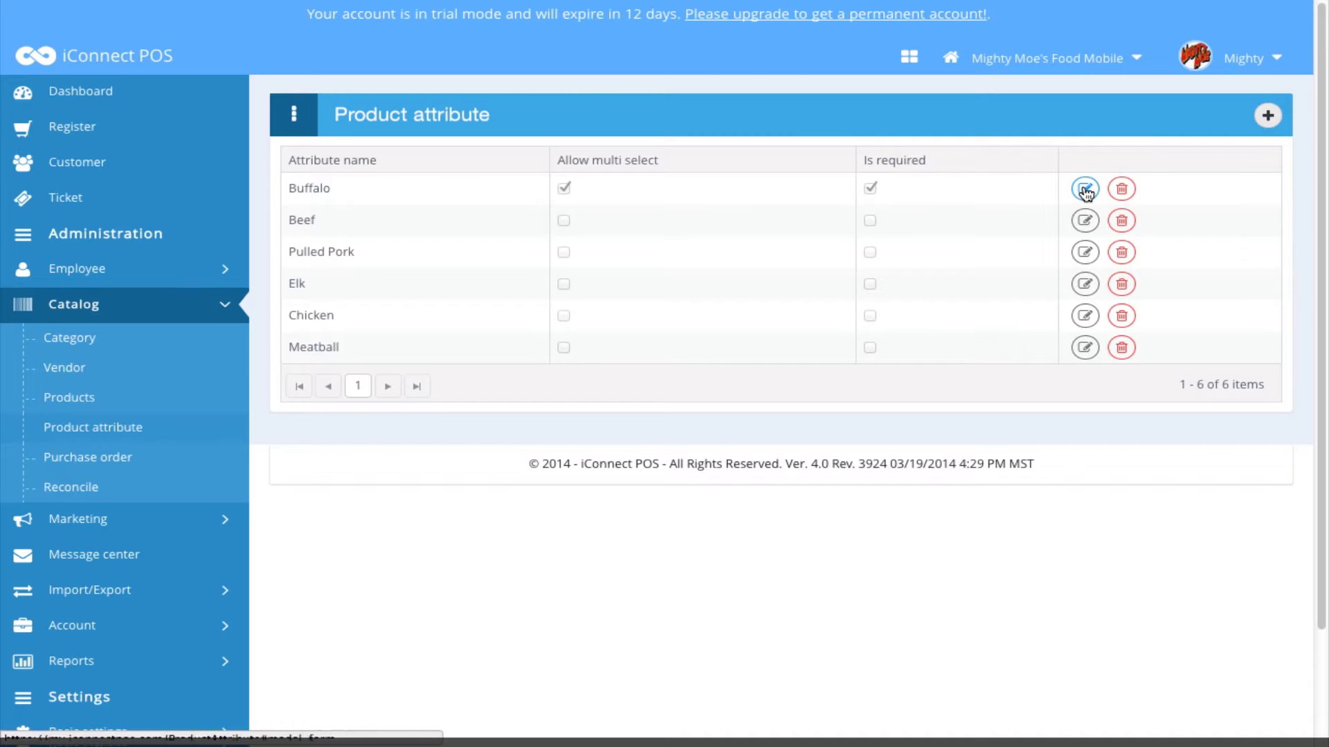
# Open the Buffalo attribute's editor and close it without saving any changes
pyautogui.click(1084, 191)
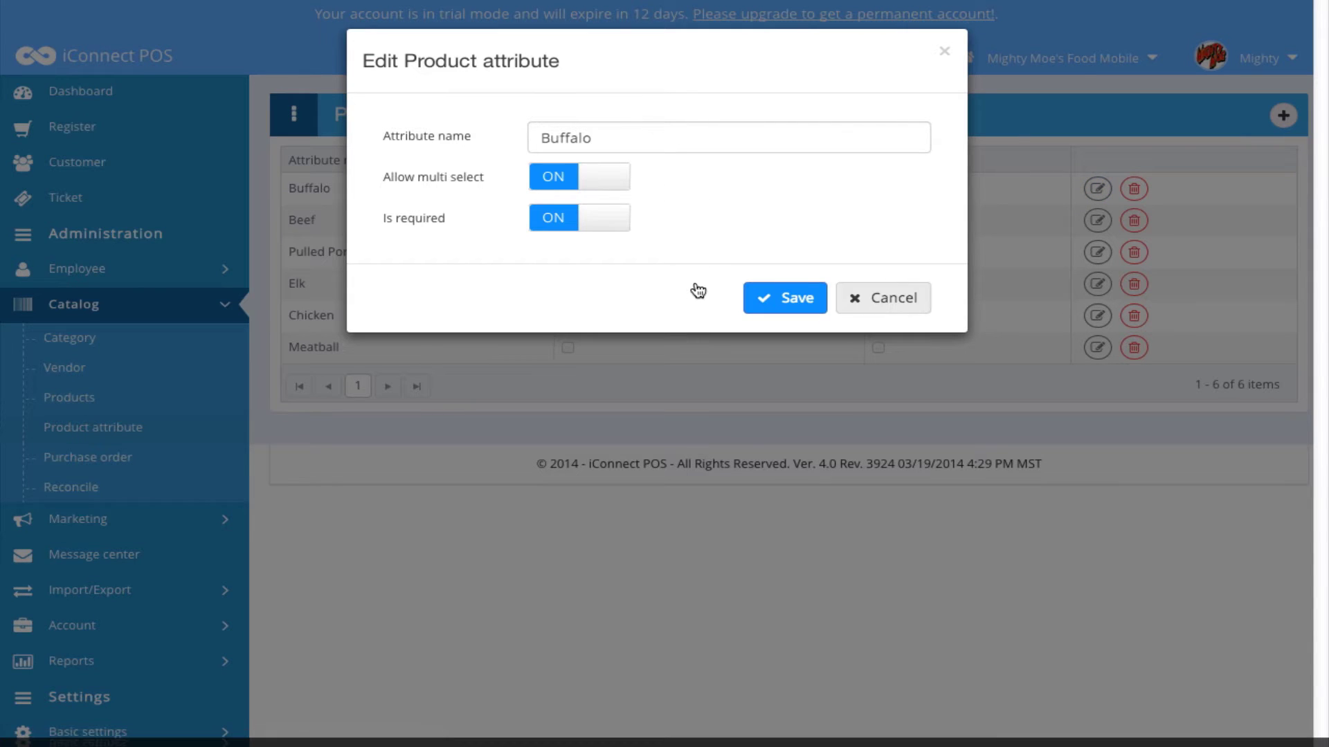
pyautogui.click(921, 302)
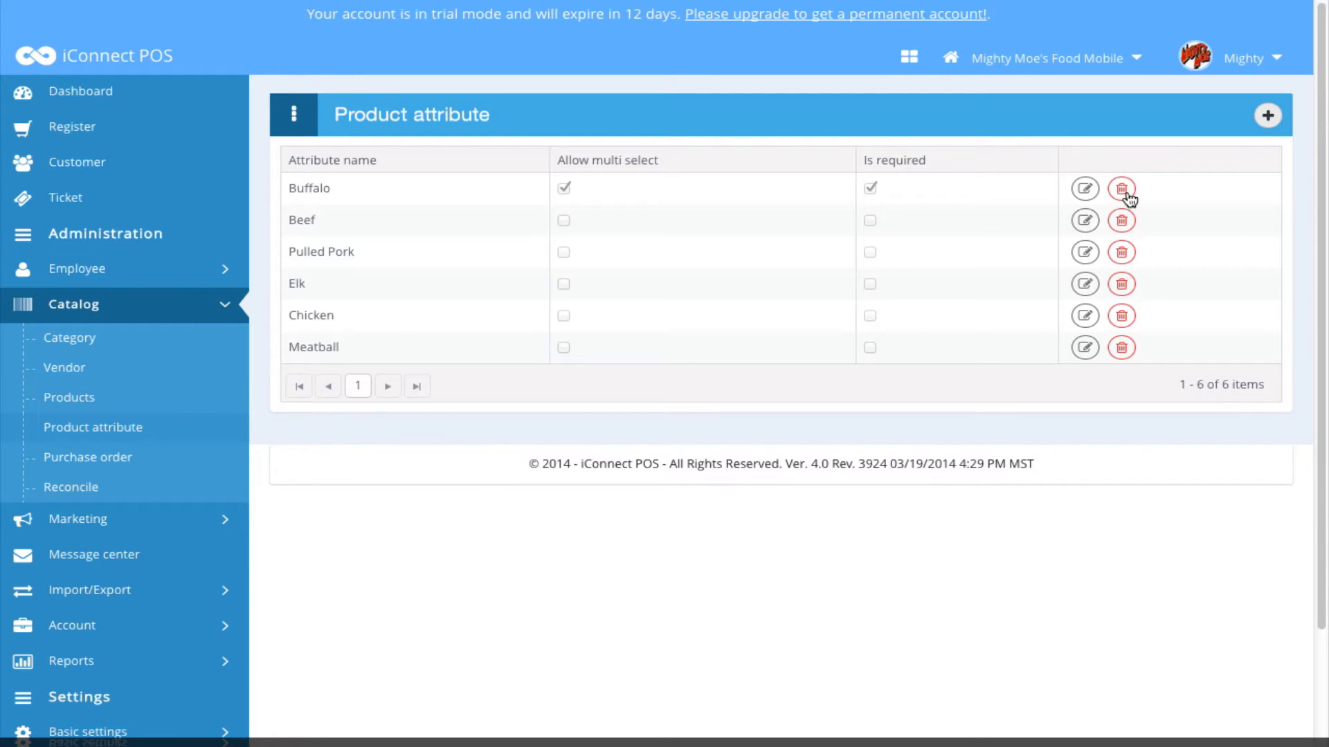
# Add and save a 'Turkey' attribute with Allow multi select and Is required both off
pyautogui.click(1267, 116)
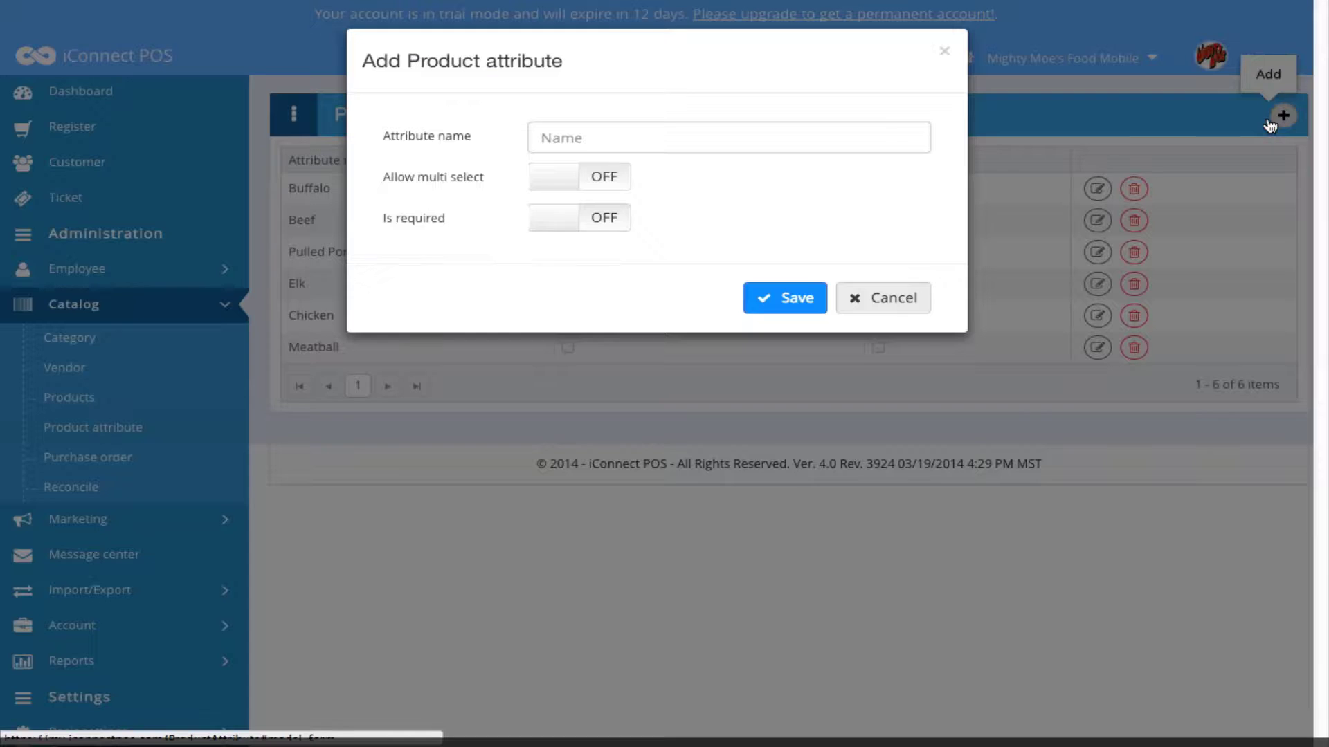
pyautogui.click(719, 141)
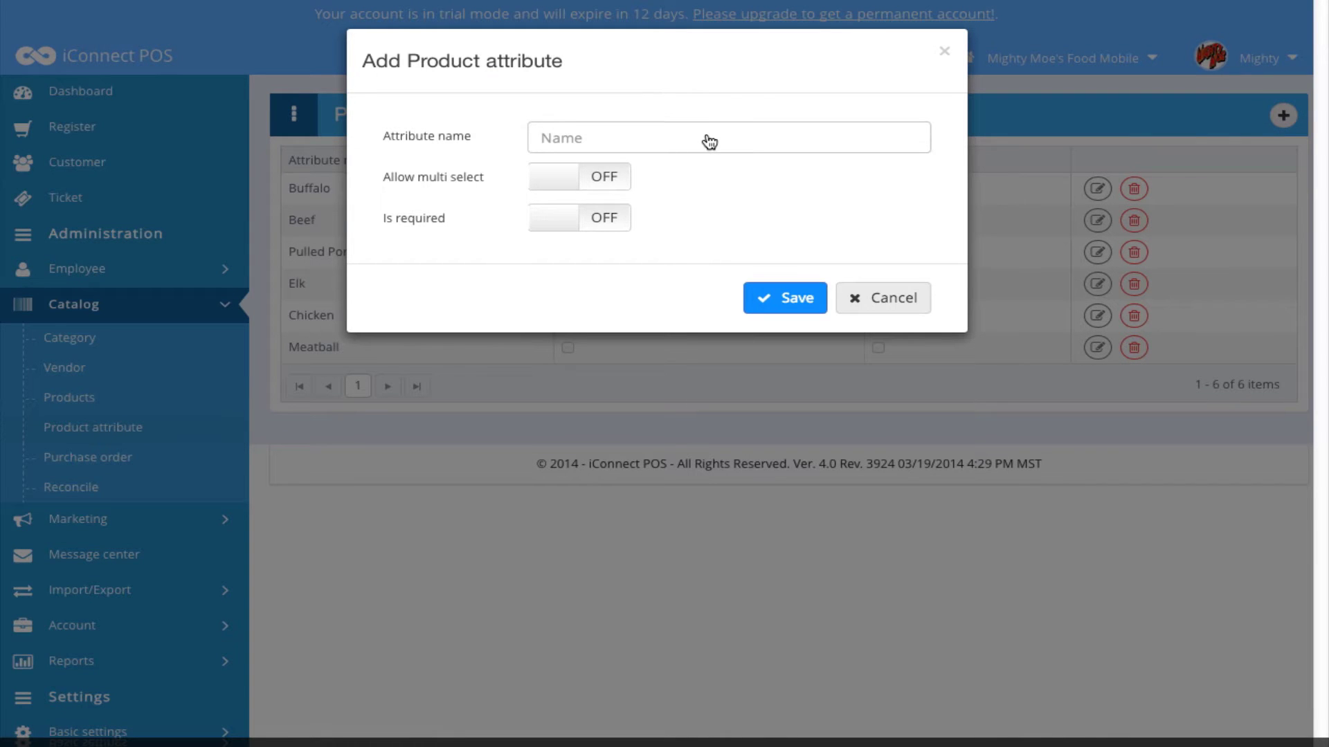
pyautogui.write('Turkey')
pyautogui.click(553, 183)
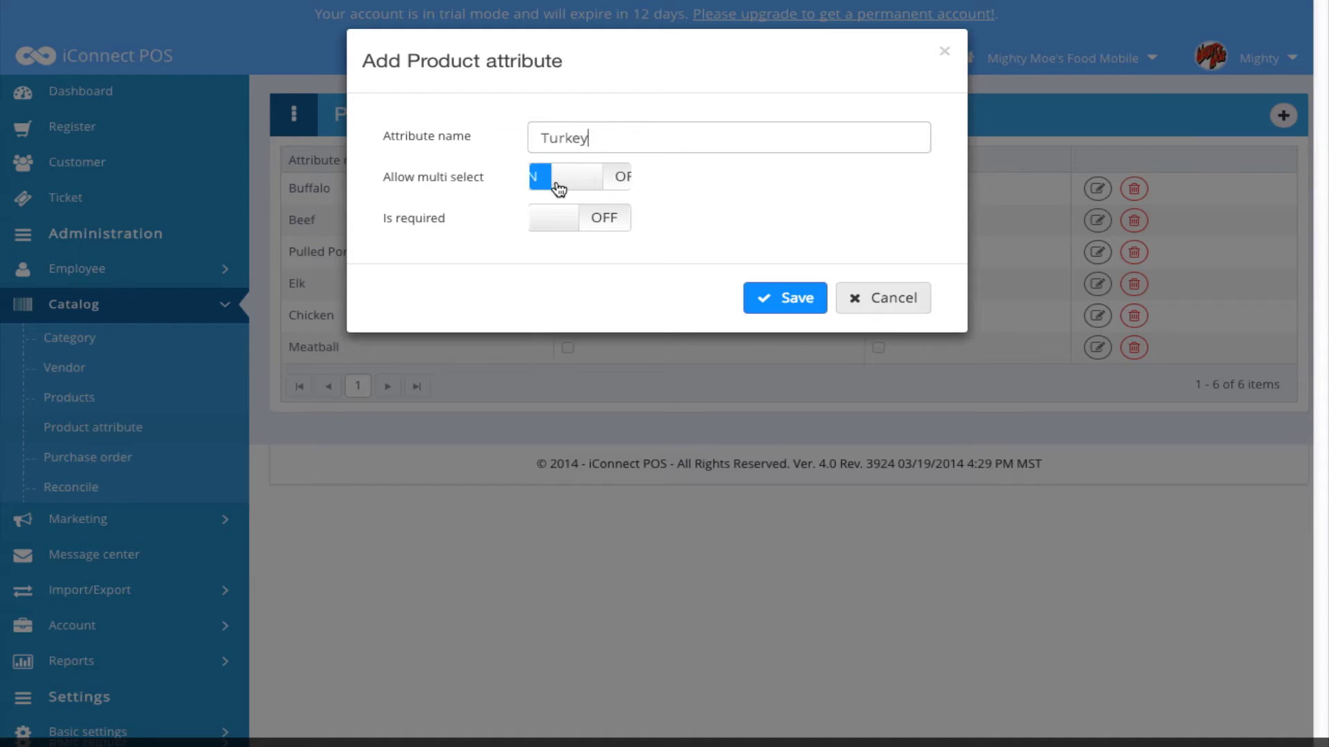
pyautogui.click(614, 185)
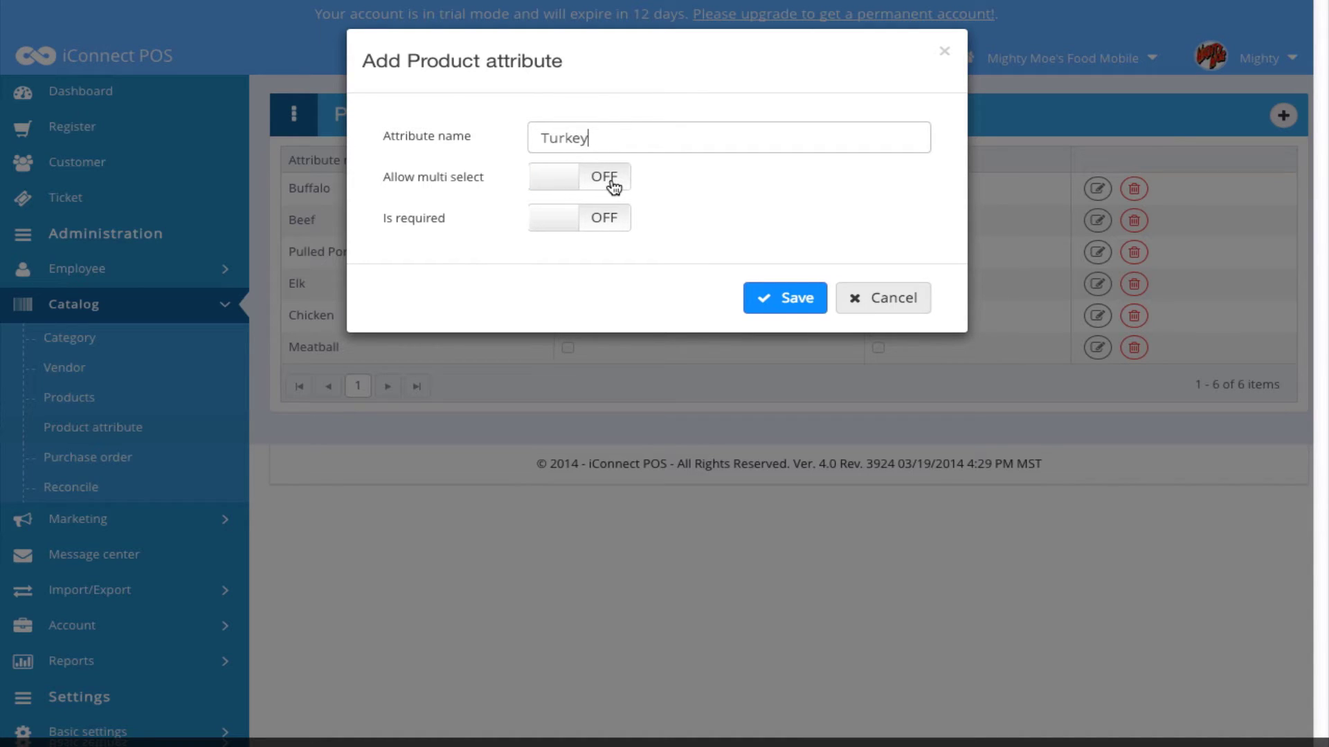
pyautogui.click(554, 227)
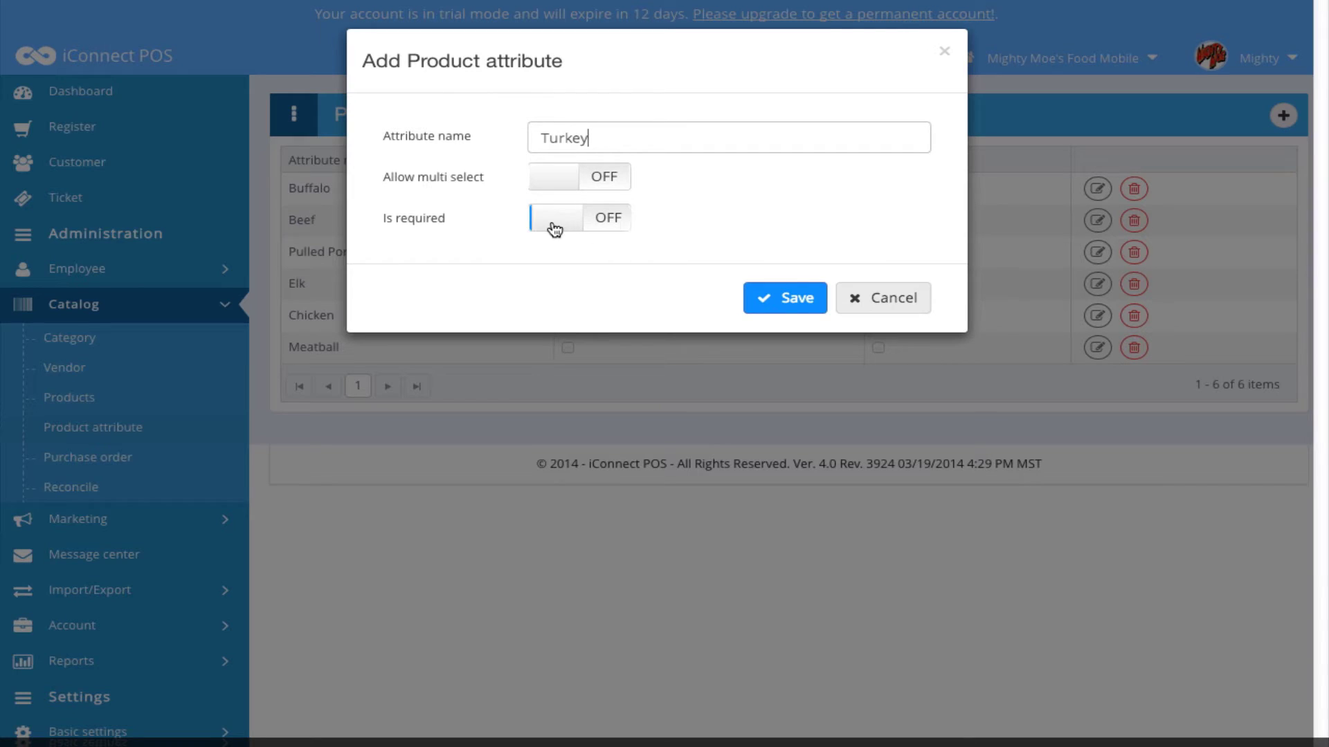
pyautogui.click(617, 227)
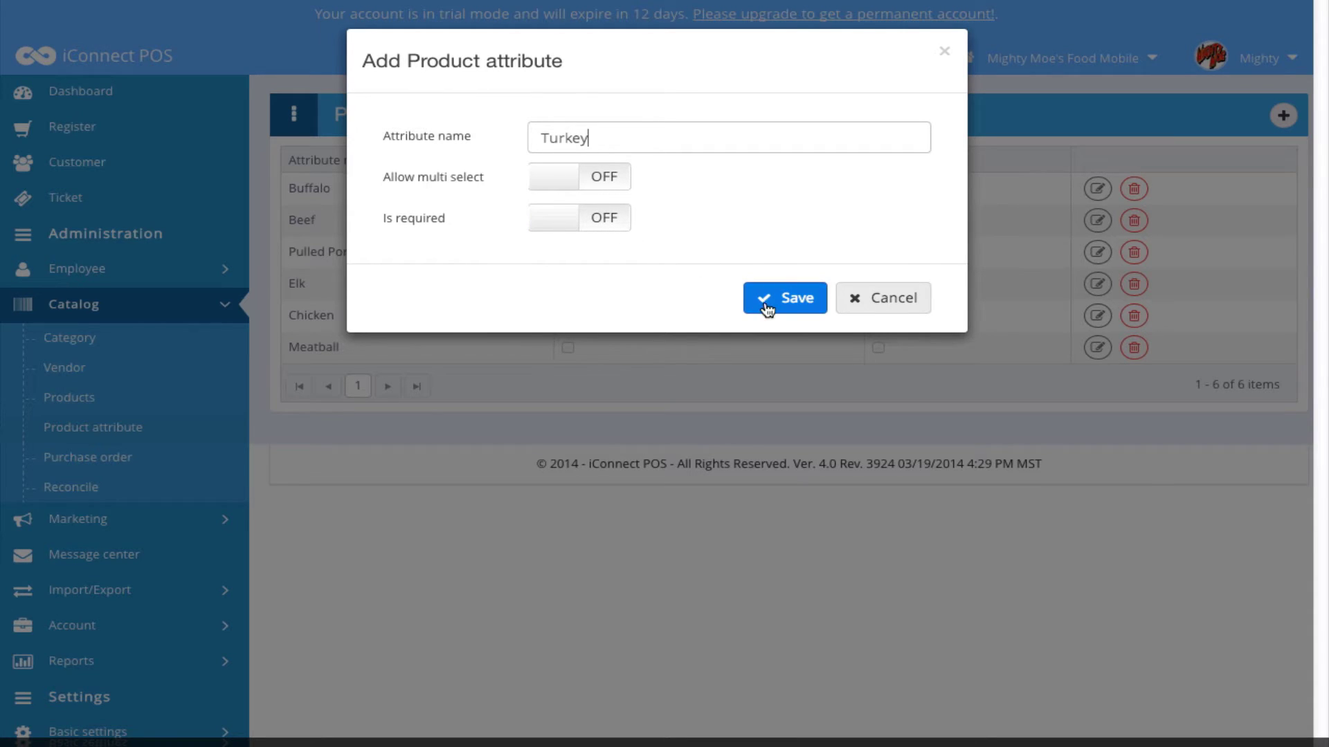
pyautogui.click(789, 305)
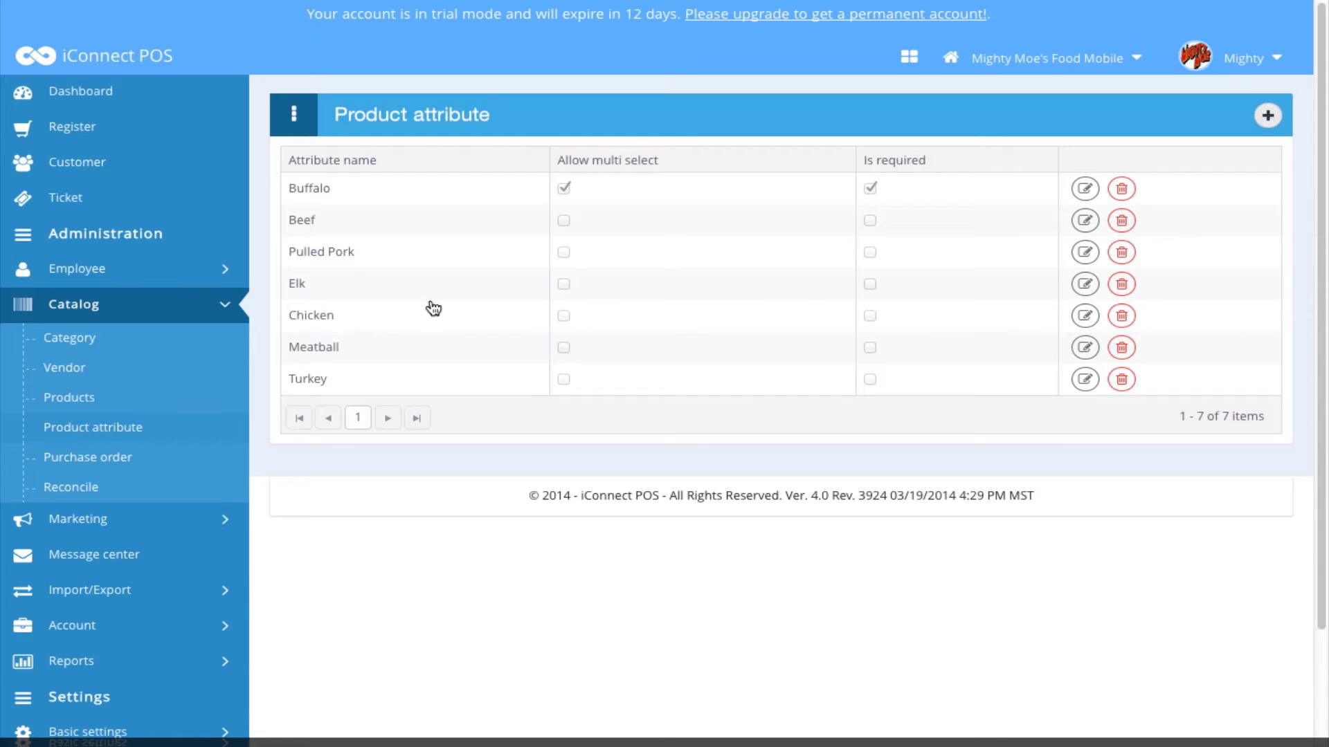
# Open Mighty Moe's Deluxe Burger ($4.00, Burgers) from Catalog > Products
pyautogui.click(68, 398)
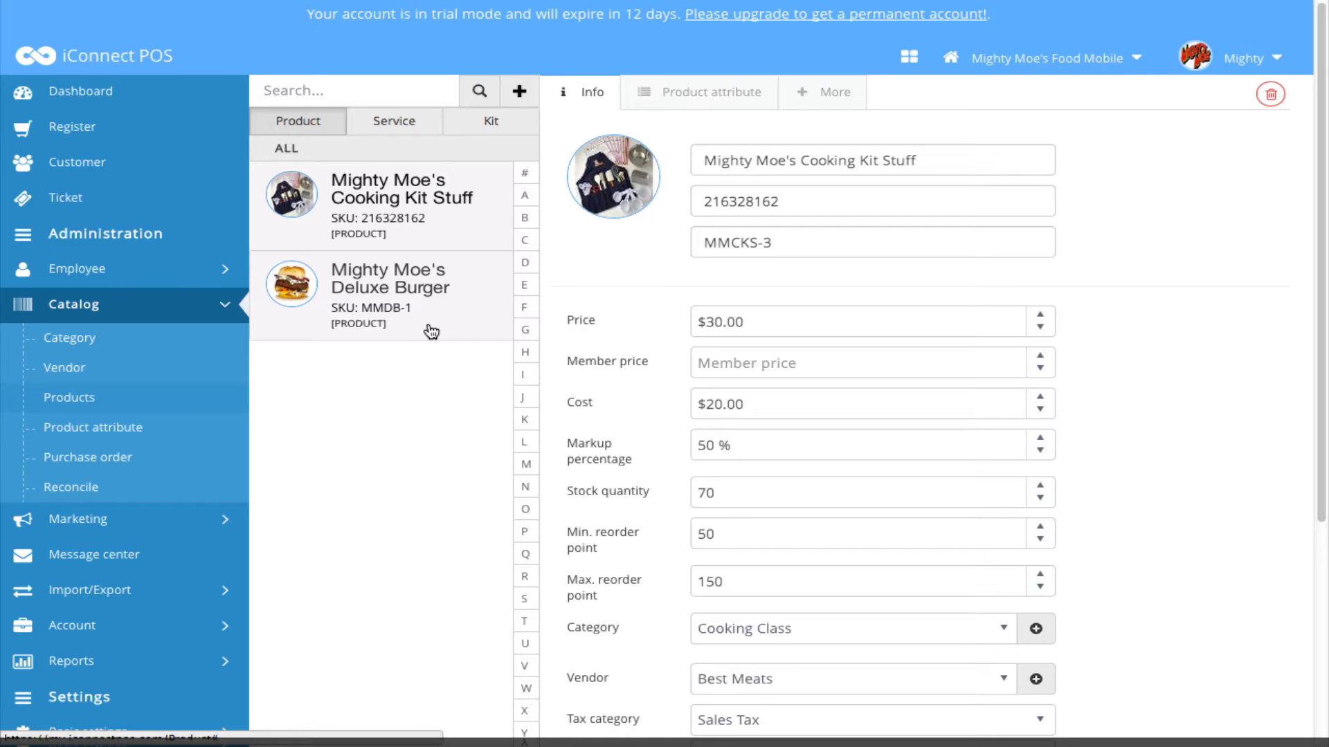
pyautogui.click(431, 333)
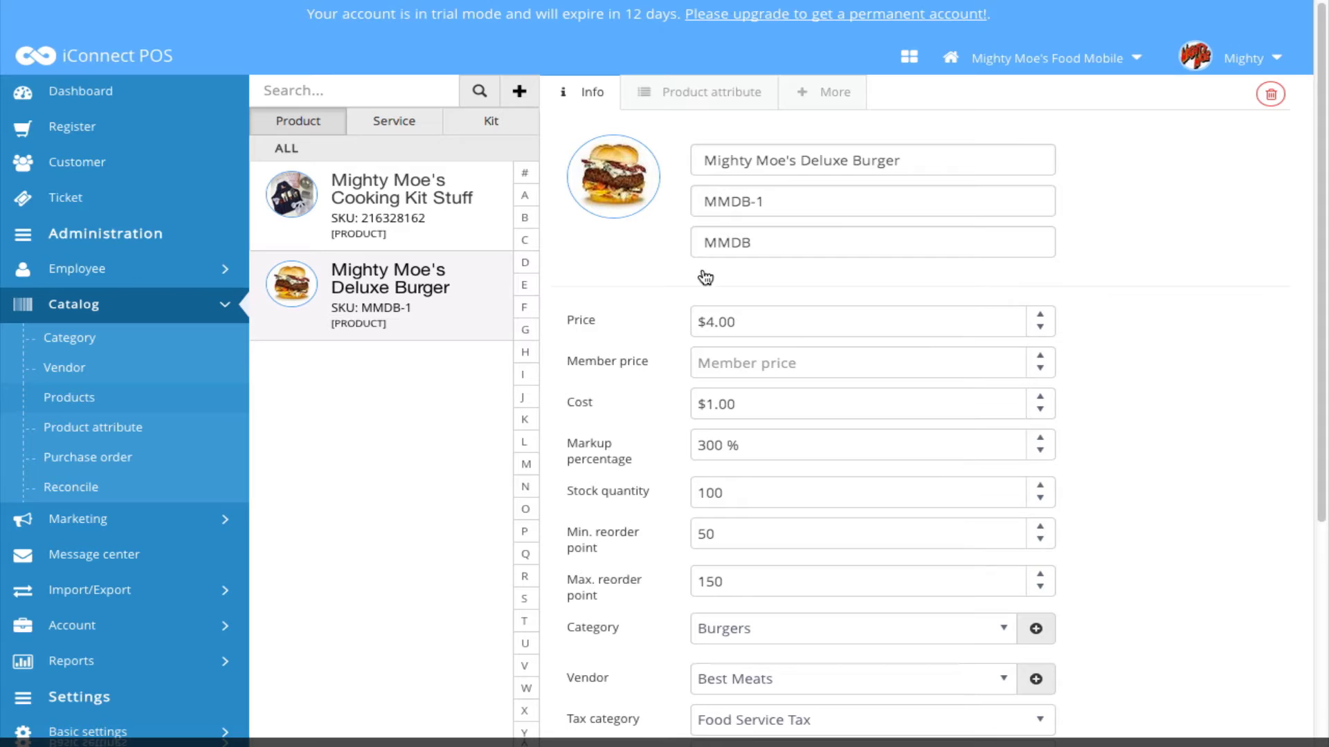
# On the burger's Product attribute tab, start adding a new attribute option
pyautogui.click(700, 101)
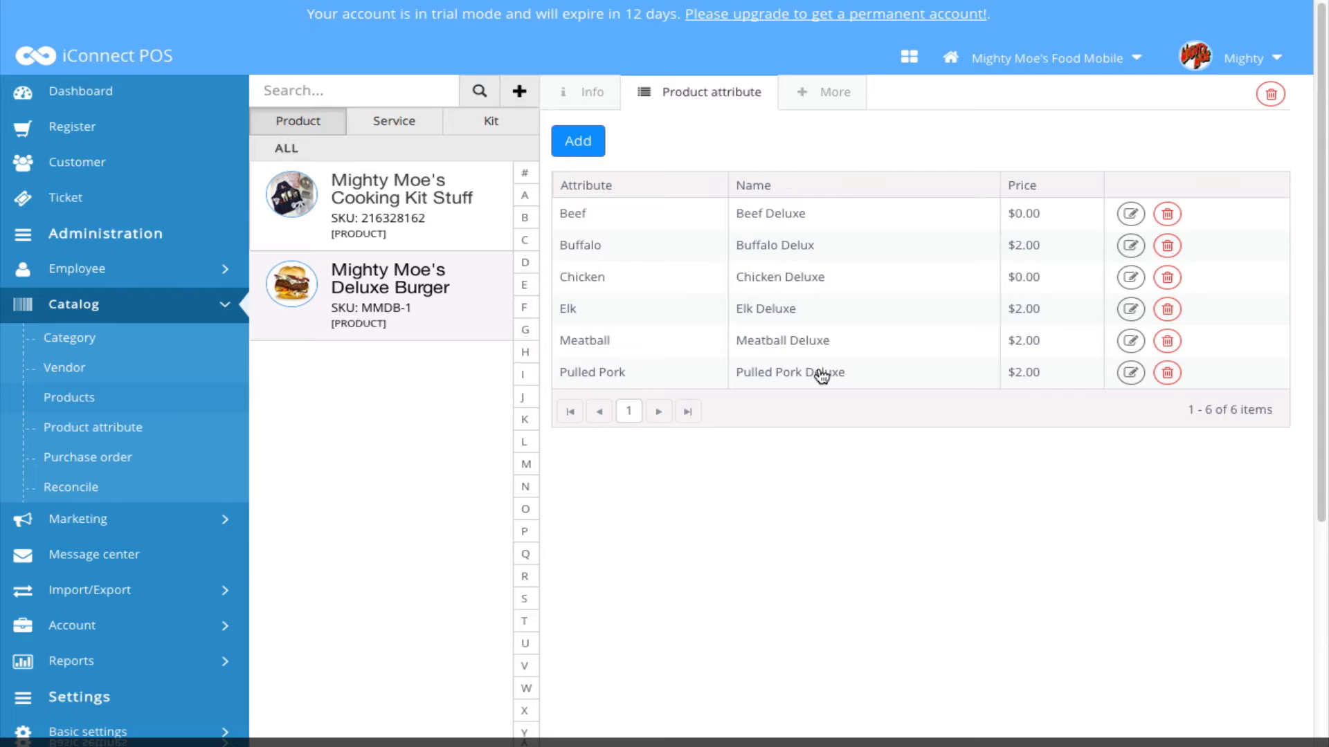
pyautogui.click(578, 142)
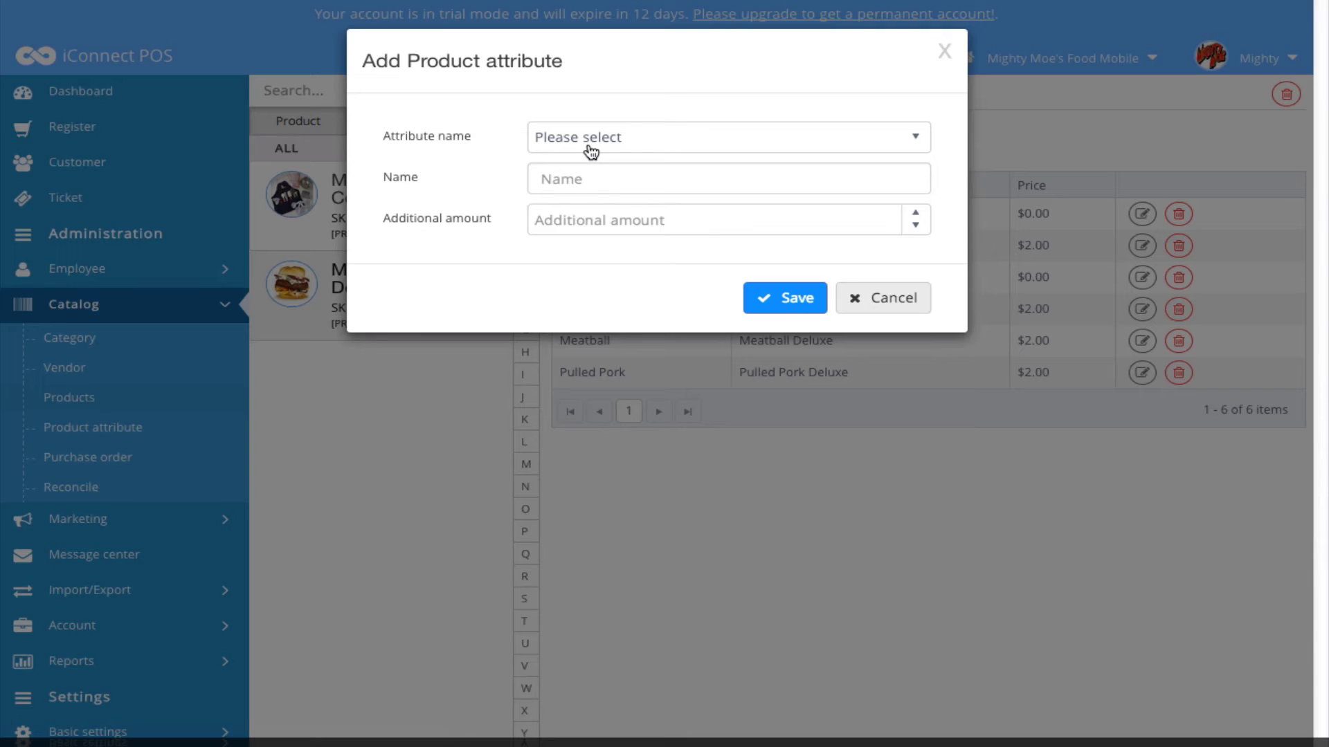
# Save a Turkey option named 'Turkey Deluxe' with a 2.00 additional amount
pyautogui.click(919, 142)
pyautogui.scroll(-1, 928, 187)
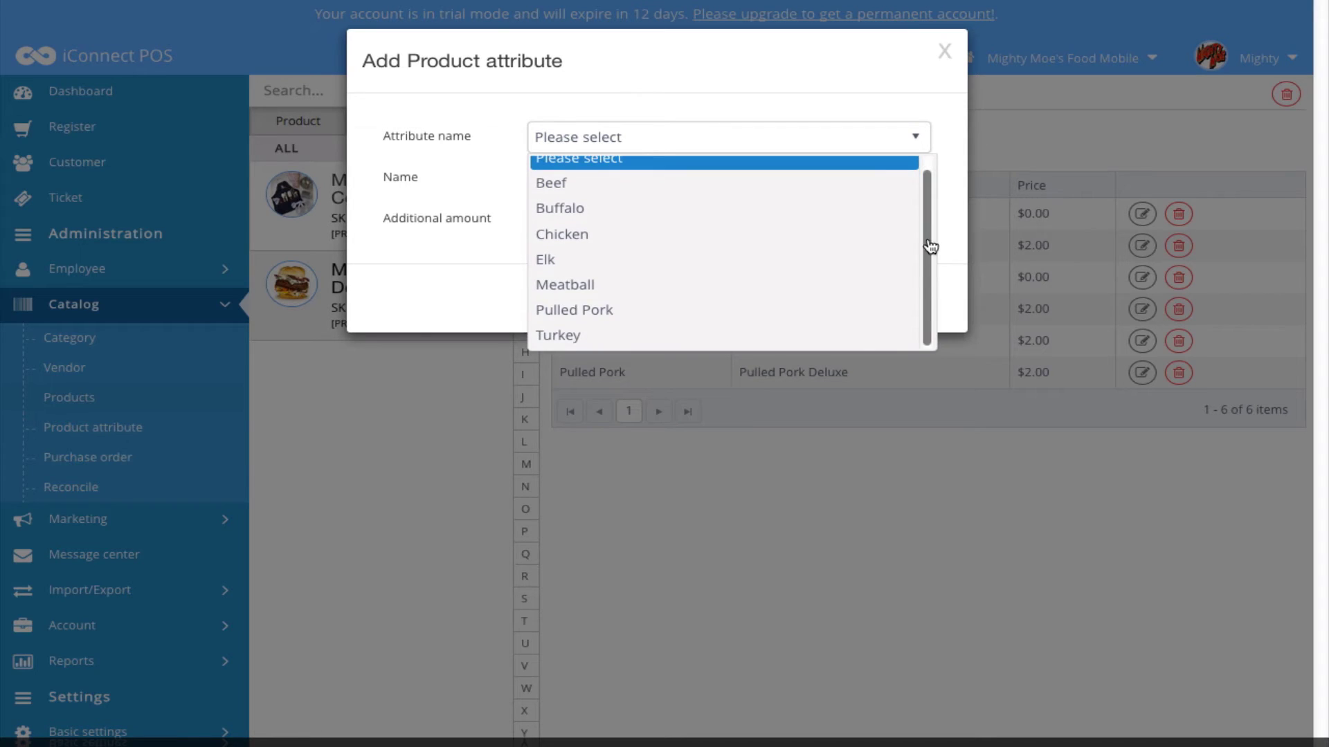
pyautogui.click(558, 336)
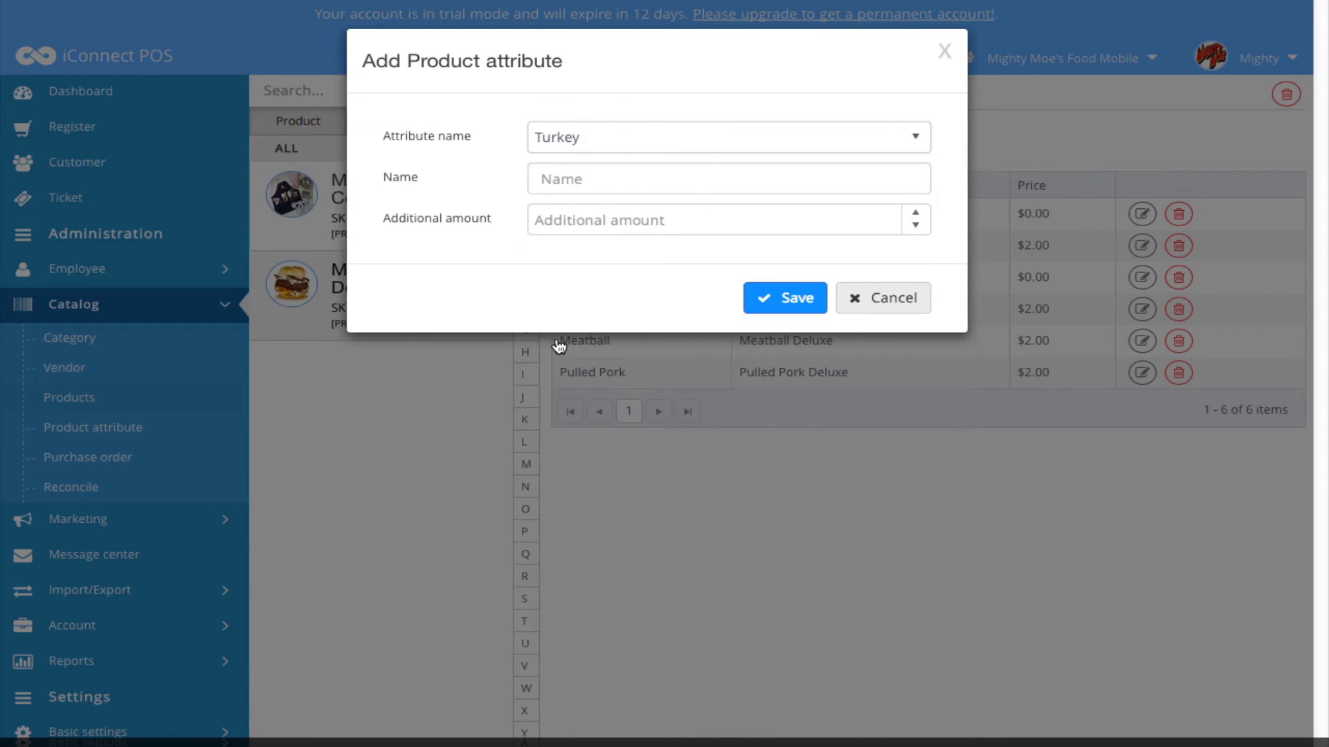
pyautogui.click(598, 184)
pyautogui.write('Turkey Deluxe')
pyautogui.click(544, 223)
pyautogui.write('2')
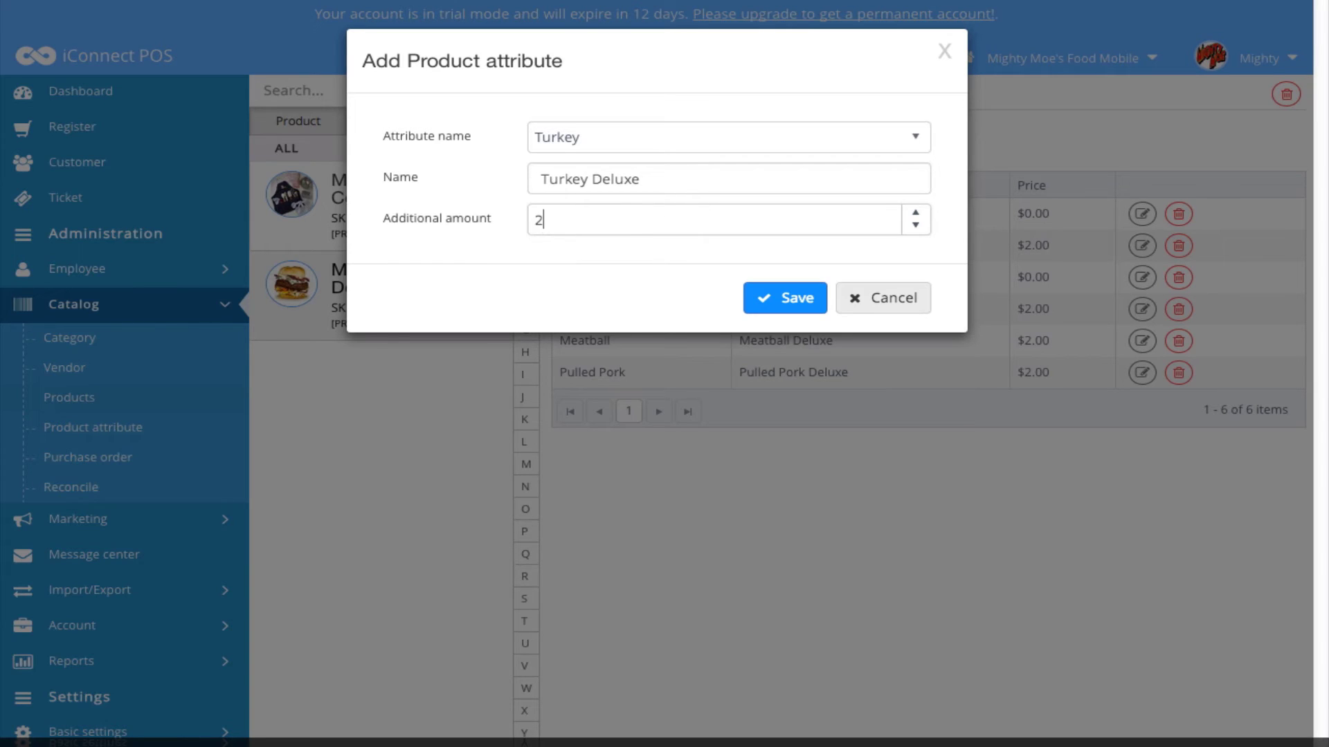
pyautogui.write('.00')
pyautogui.click(764, 307)
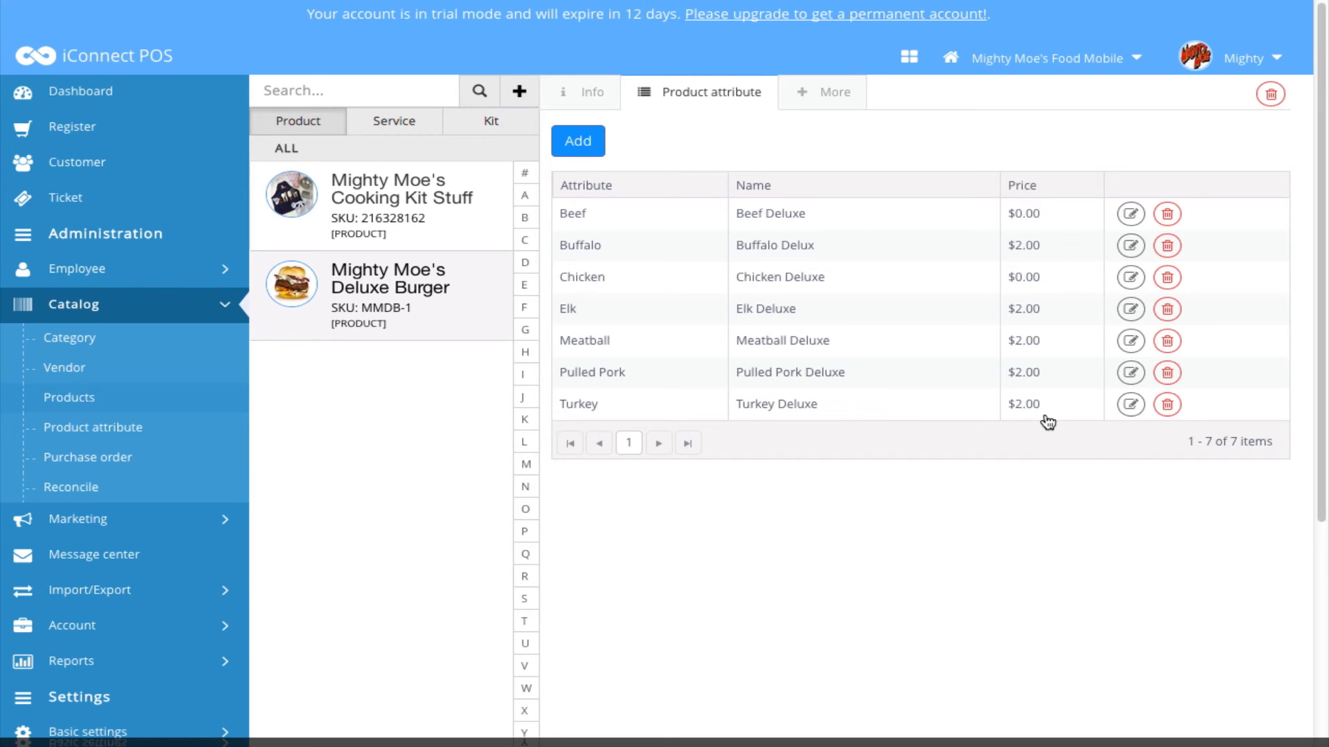
pyautogui.click(1131, 405)
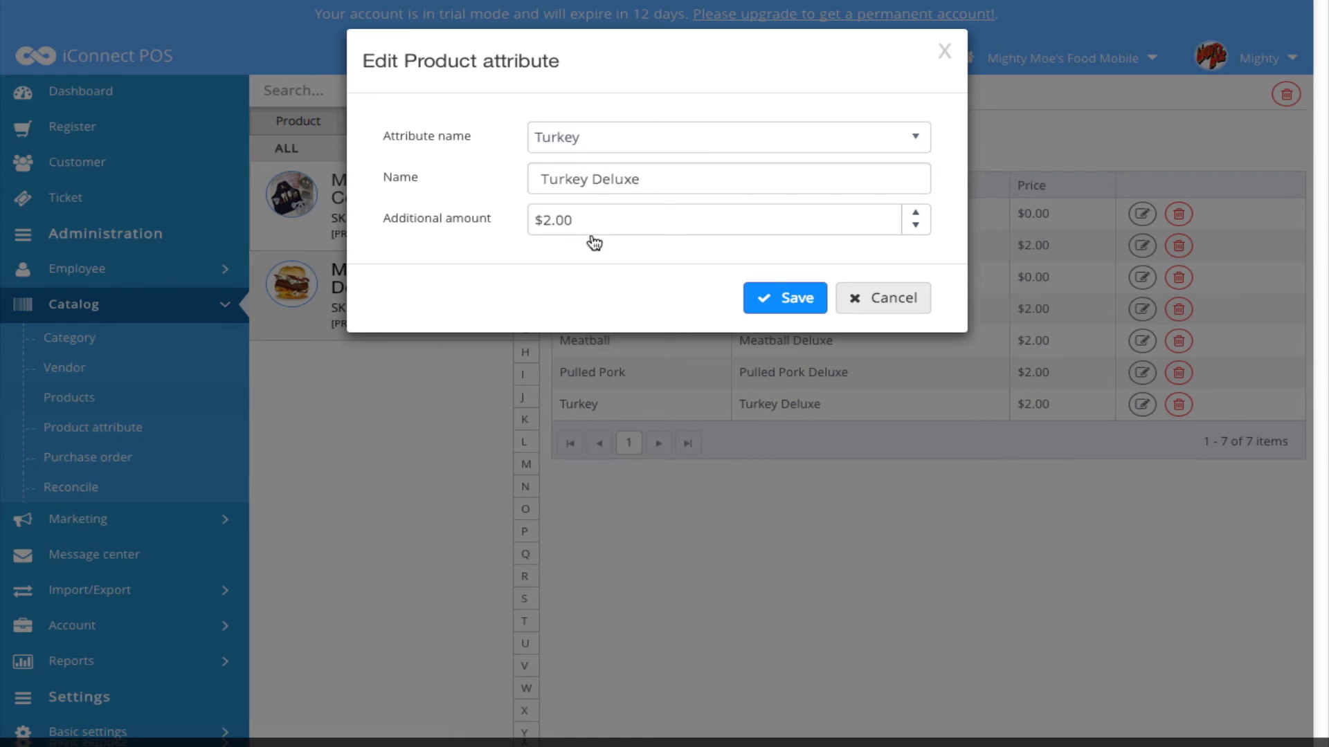
pyautogui.click(894, 300)
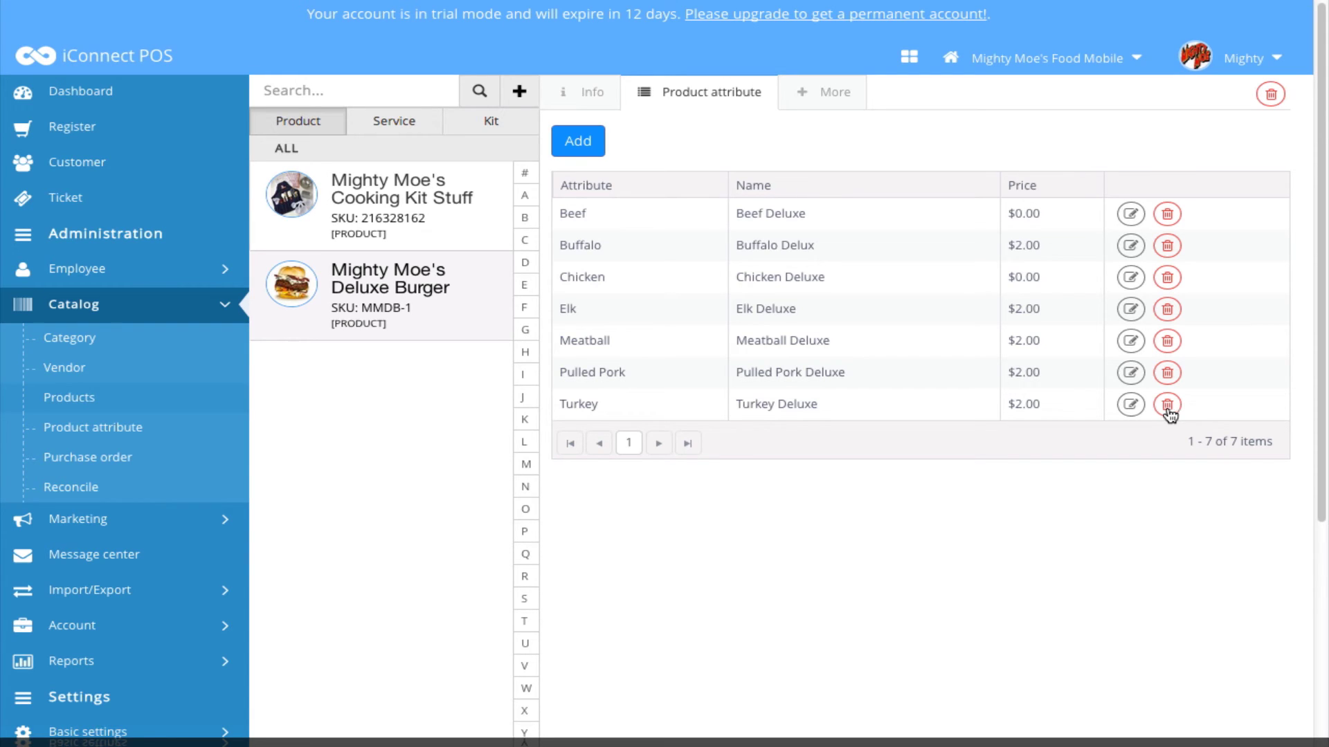
# In the Register, delete the Deluxe Burger and Cooking Kit Stuff lines, leaving a $0.00 total
pyautogui.click(78, 128)
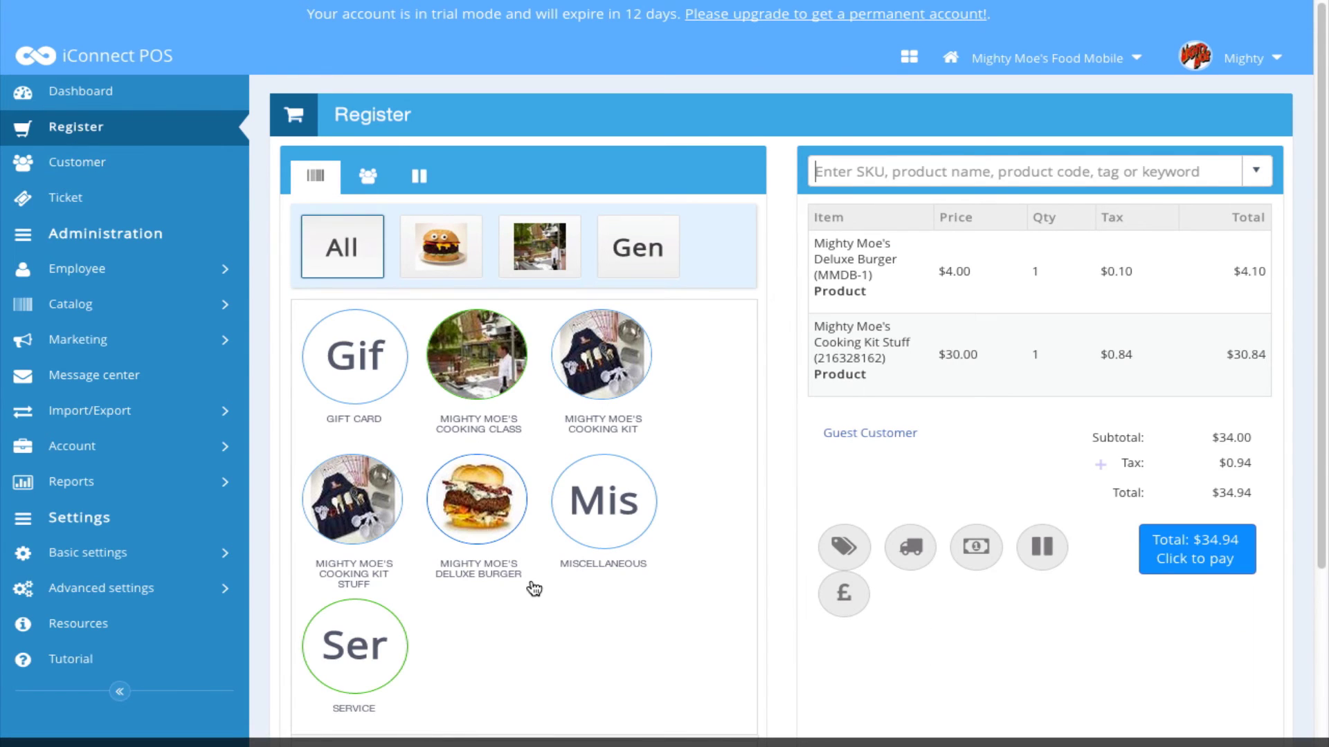
pyautogui.click(958, 354)
pyautogui.click(908, 309)
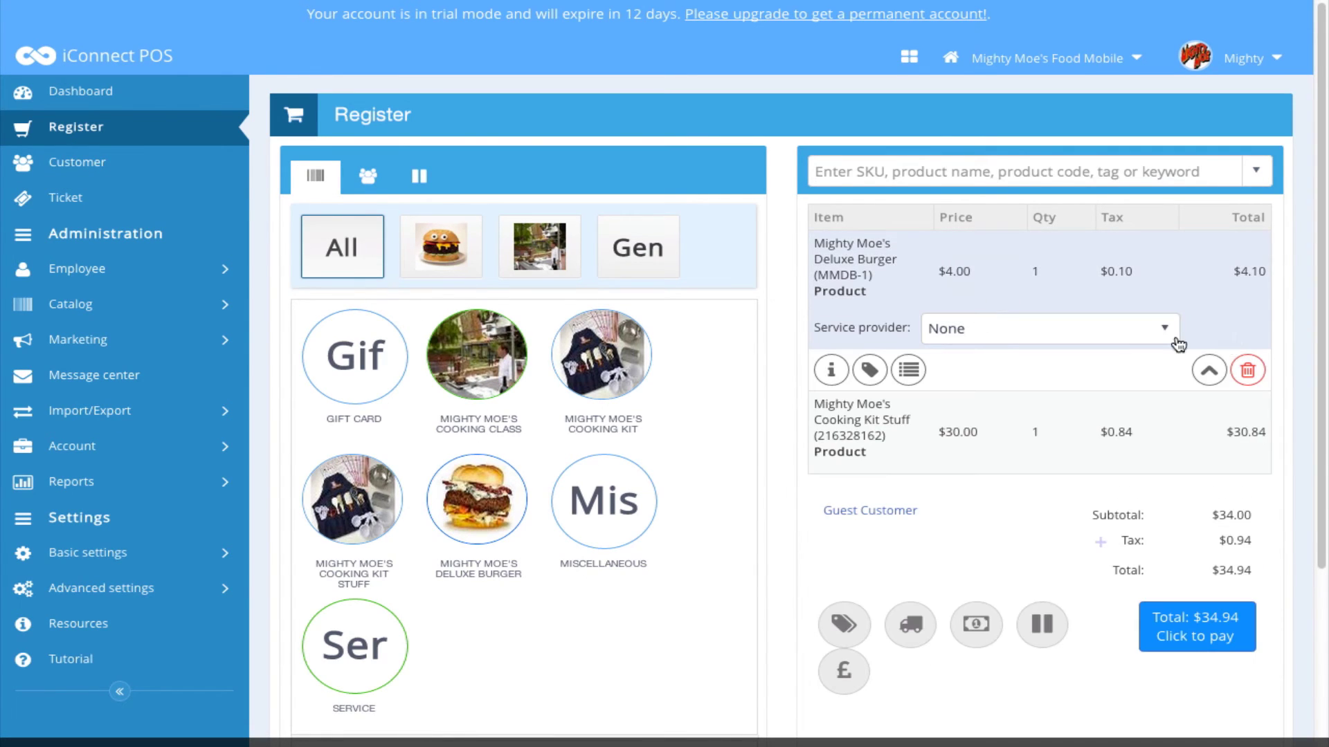
pyautogui.click(1244, 365)
pyautogui.click(886, 311)
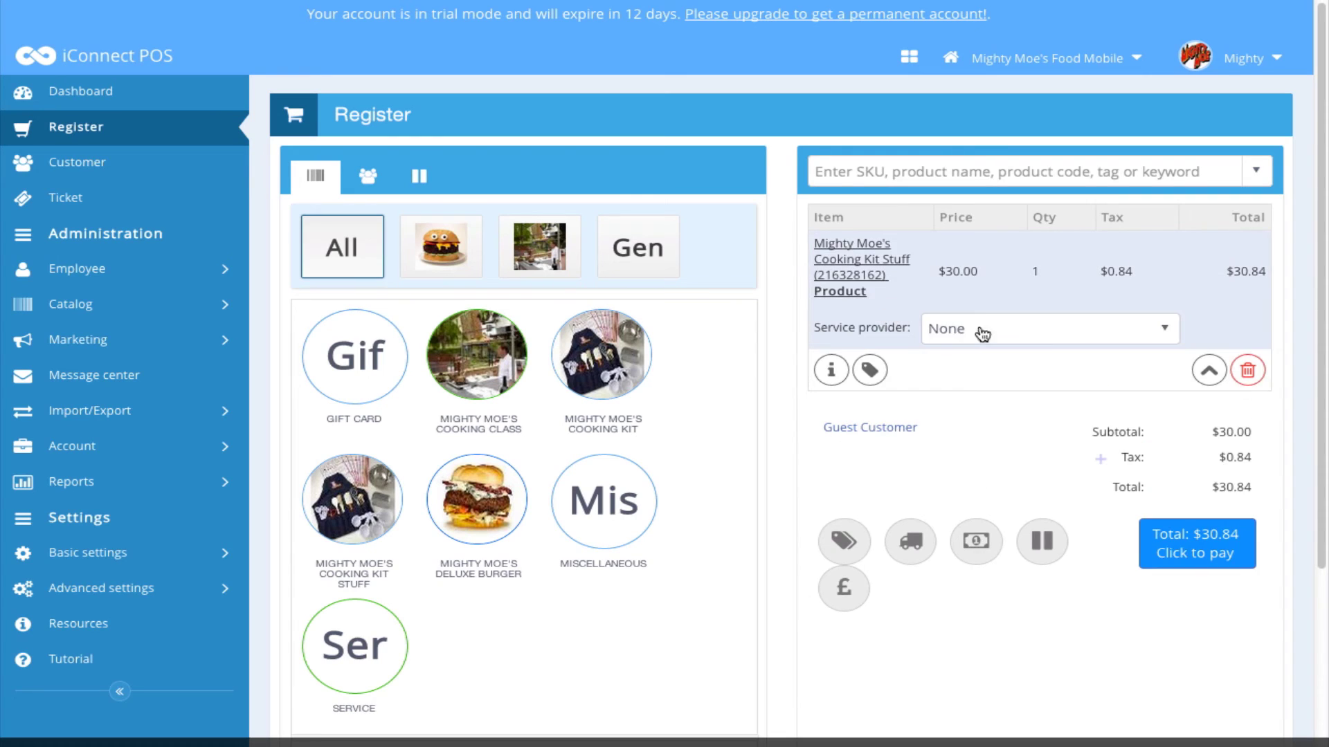
pyautogui.click(1246, 367)
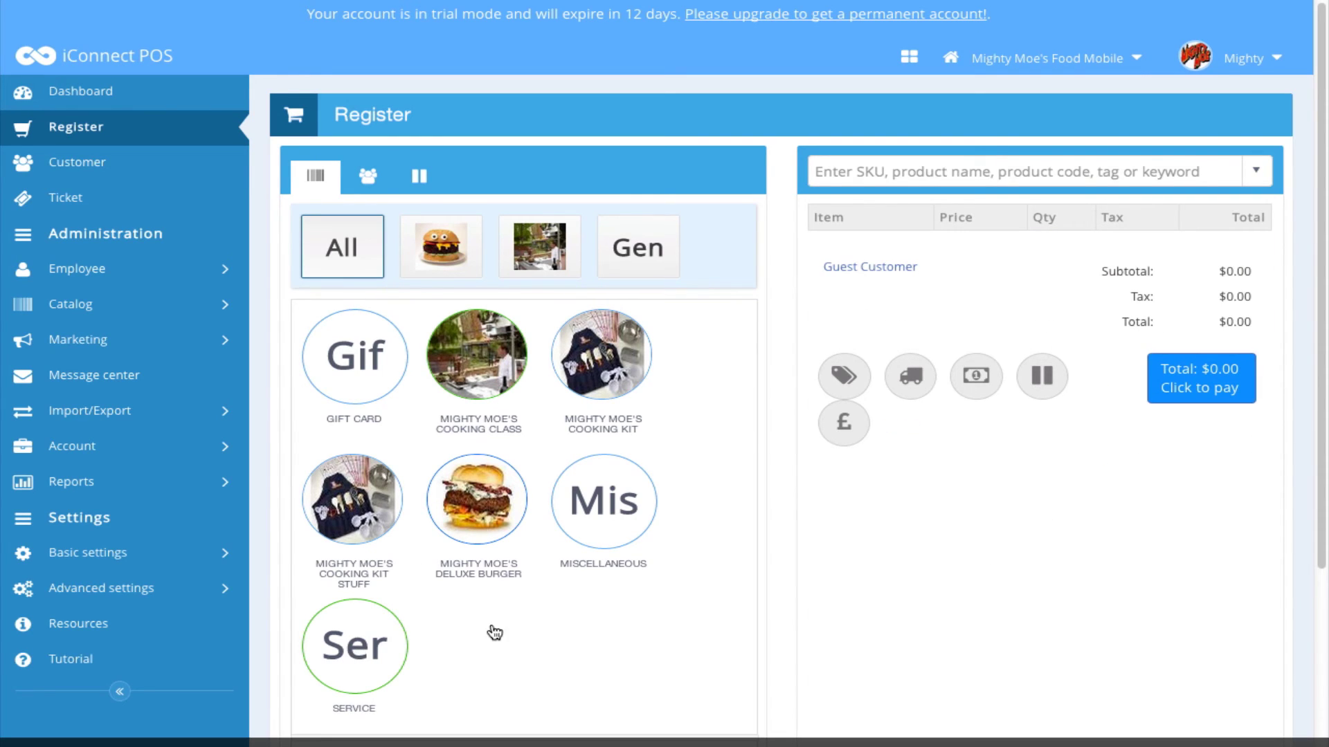
# Add a Deluxe Burger with Turkey Deluxe (+$2.00), keeping its price, for a $6.15 total
pyautogui.click(479, 524)
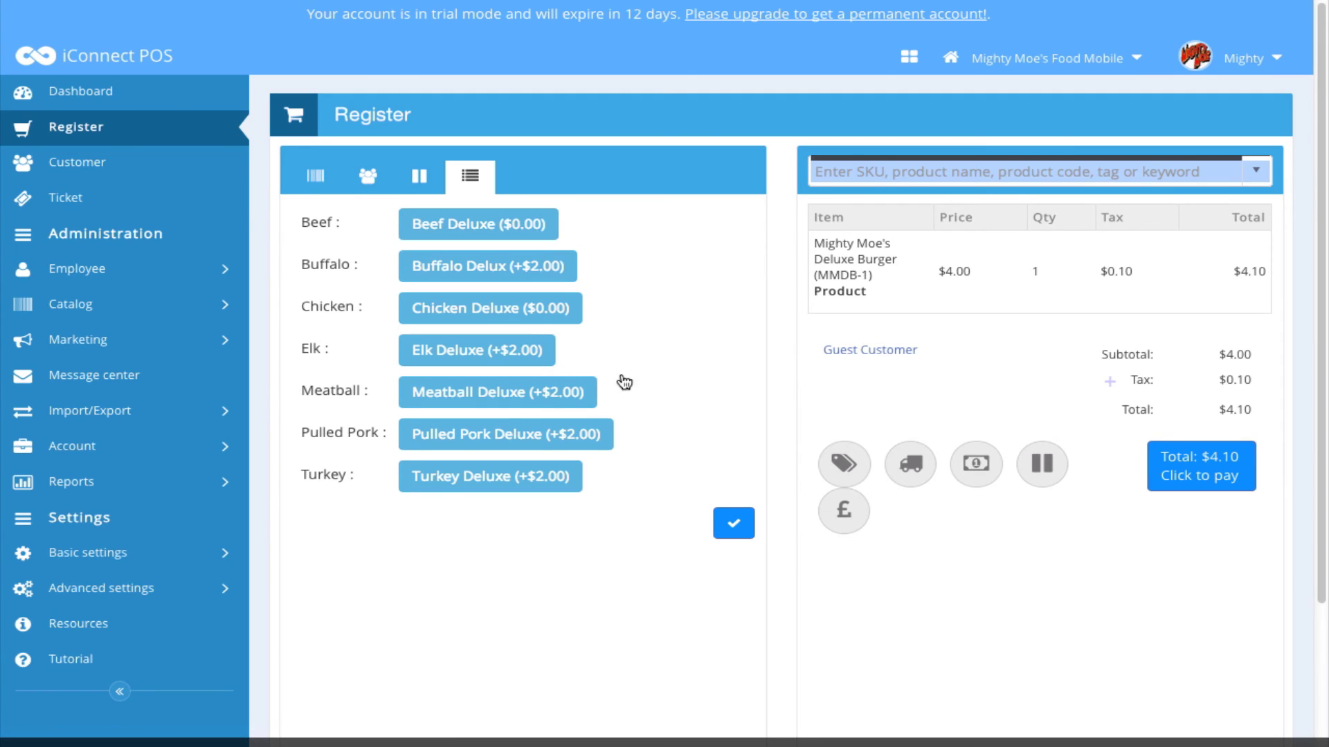
pyautogui.click(958, 299)
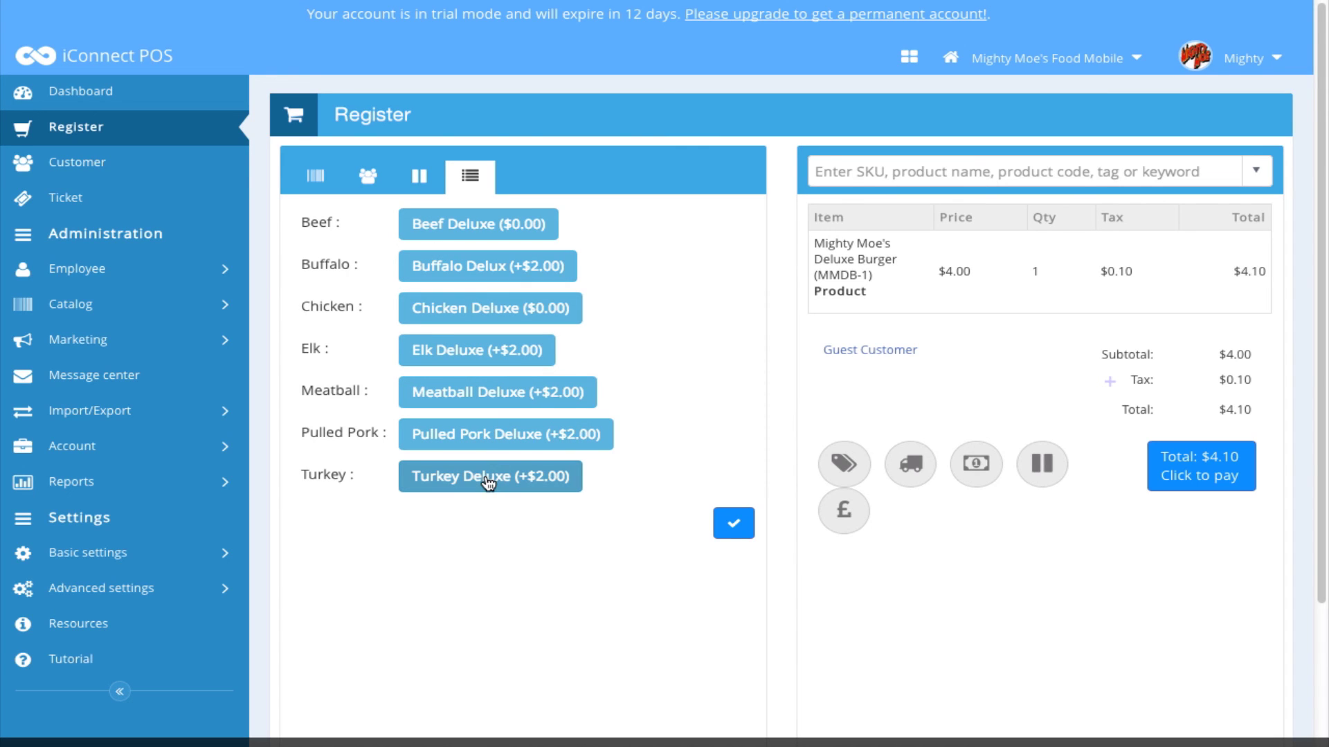
pyautogui.click(488, 485)
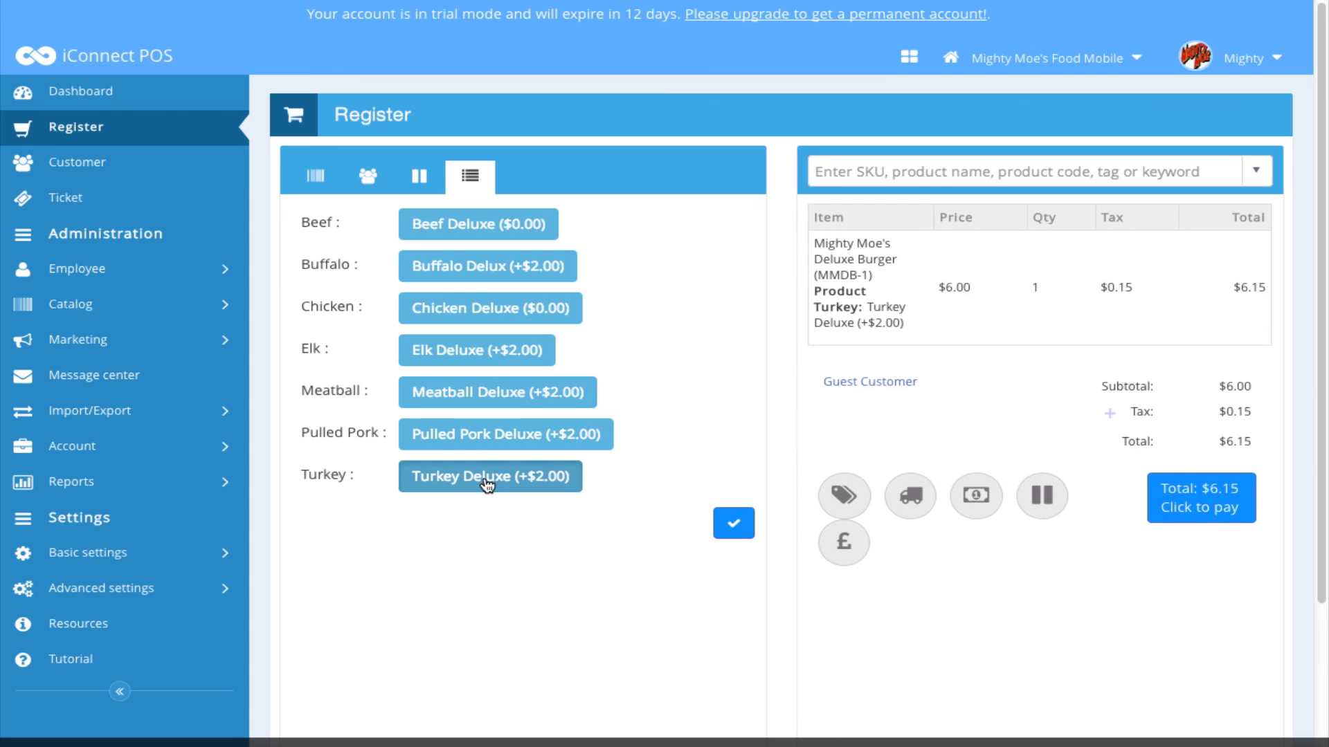
pyautogui.click(943, 344)
pyautogui.click(942, 354)
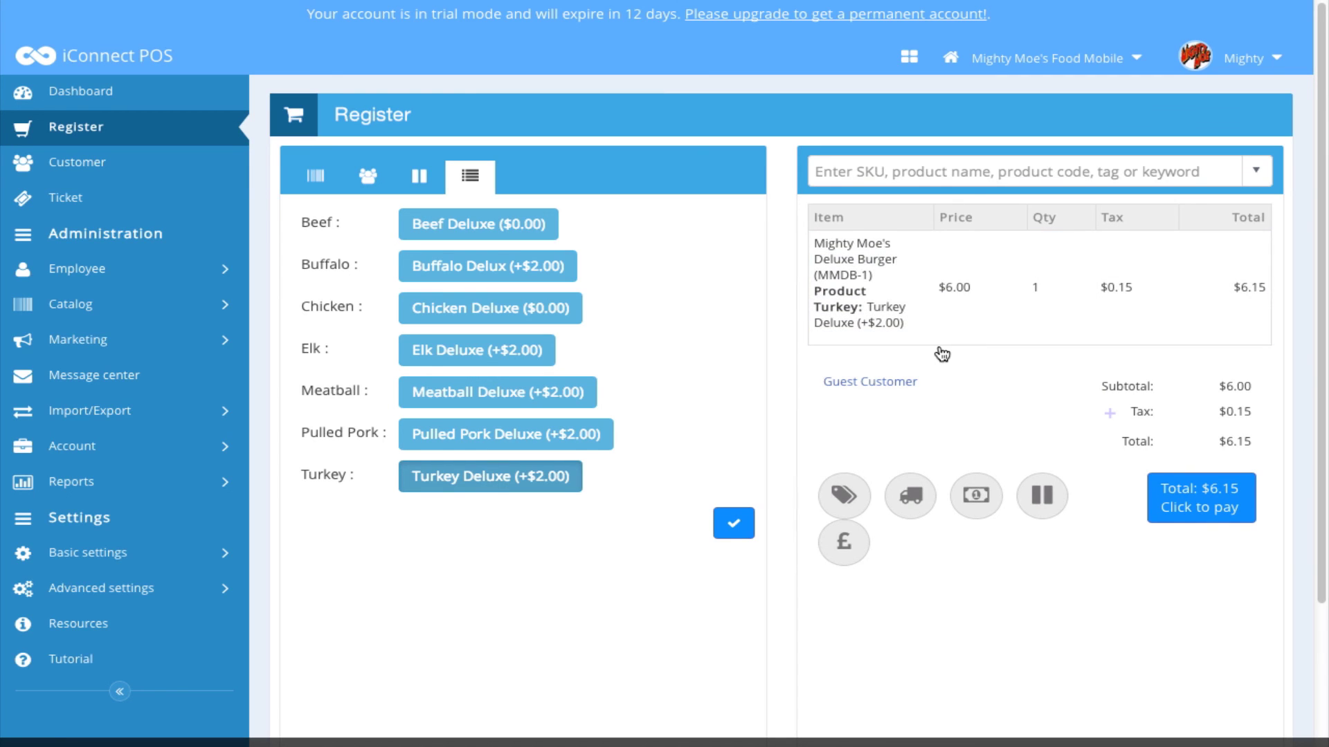